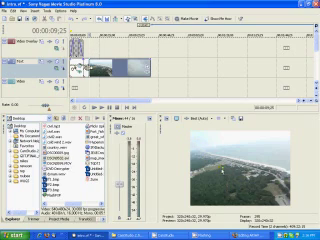
Open Video Event Pan/Crop for the aerial clip from its right-click menu
{"action": "right_click", "coordinate": [114, 62]}
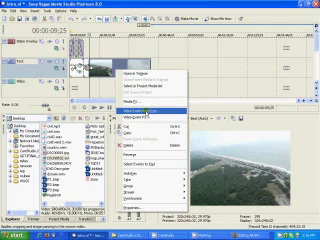
{"action": "left_click", "coordinate": [148, 111]}
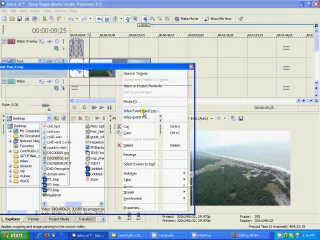
Reposition the Pan/Crop window and scrub its cursor to the later frame where the zoom lands
{"action": "left_click_drag", "start_coordinate": [104, 70], "coordinate": [100, 78]}
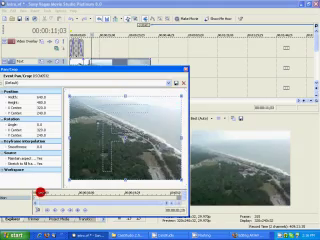
{"action": "left_click_drag", "start_coordinate": [55, 192], "coordinate": [36, 192]}
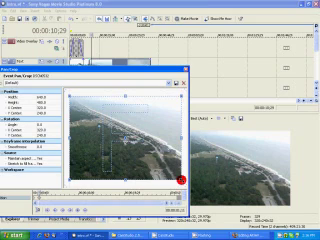
Shrink the crop frame and center it tightly over the water tower
{"action": "mouse_move", "coordinate": [184, 152]}
{"action": "left_mouse_down"}
{"action": "mouse_move", "coordinate": [163, 160]}
{"action": "mouse_move", "coordinate": [153, 156]}
{"action": "left_mouse_up"}
{"action": "left_click_drag", "start_coordinate": [130, 138], "coordinate": [100, 128]}
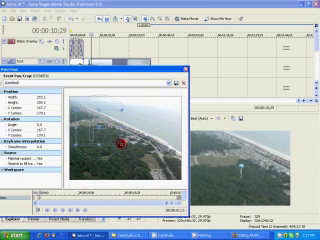
{"action": "left_click_drag", "start_coordinate": [120, 140], "coordinate": [103, 128]}
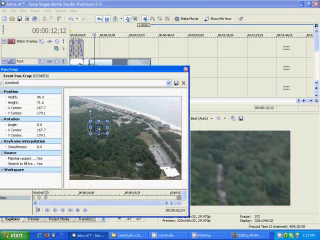
Restore the later keyframe to full frame and scrub back to preview the intermediate zoom
{"action": "left_click", "coordinate": [110, 132]}
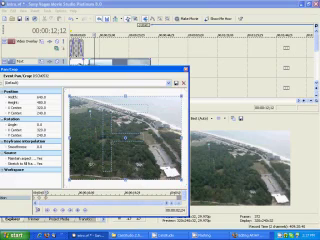
{"action": "left_click_drag", "start_coordinate": [47, 189], "coordinate": [33, 191]}
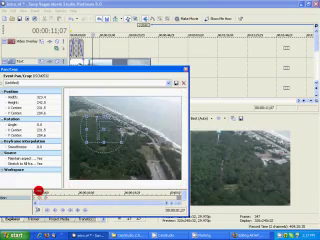